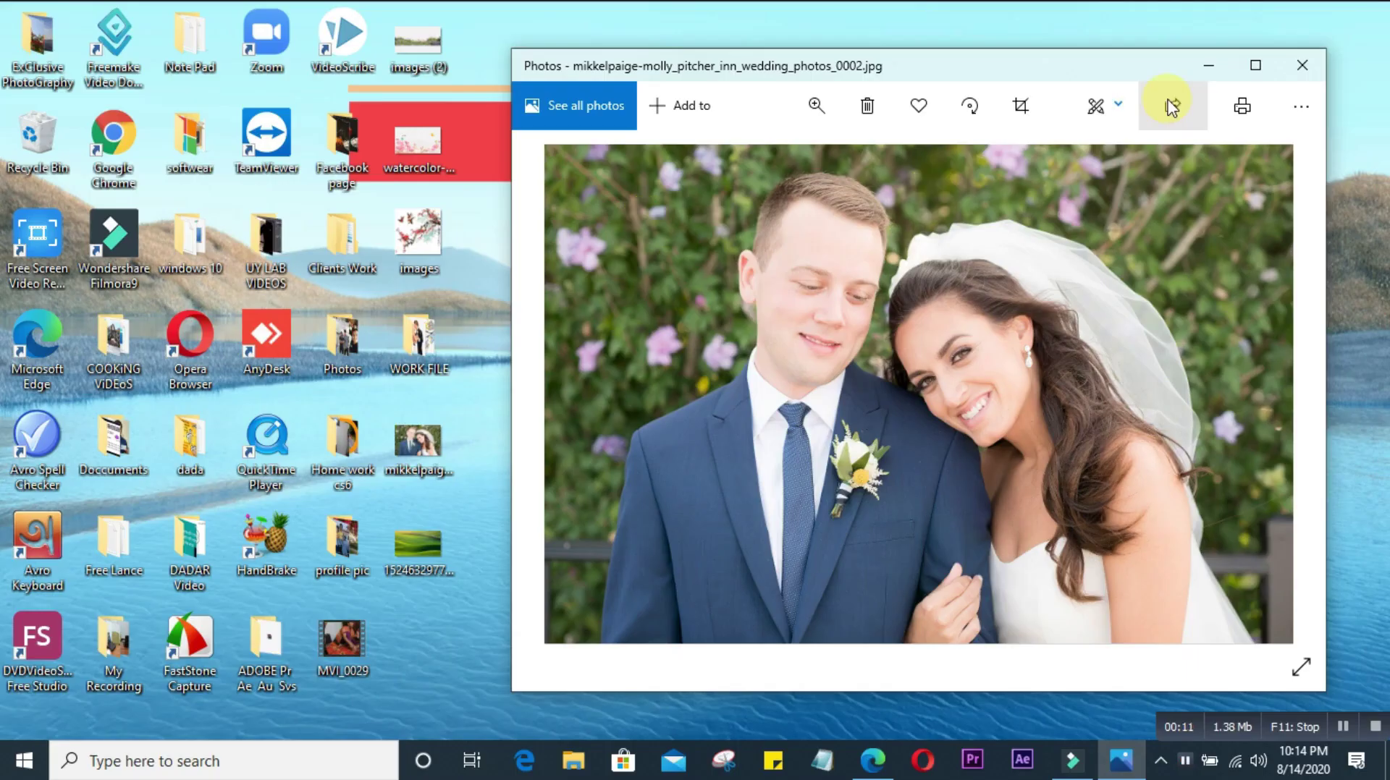
# Step: Maximize the Photos window to view the wedding couple photo full screen
pyautogui.click(1255, 66)
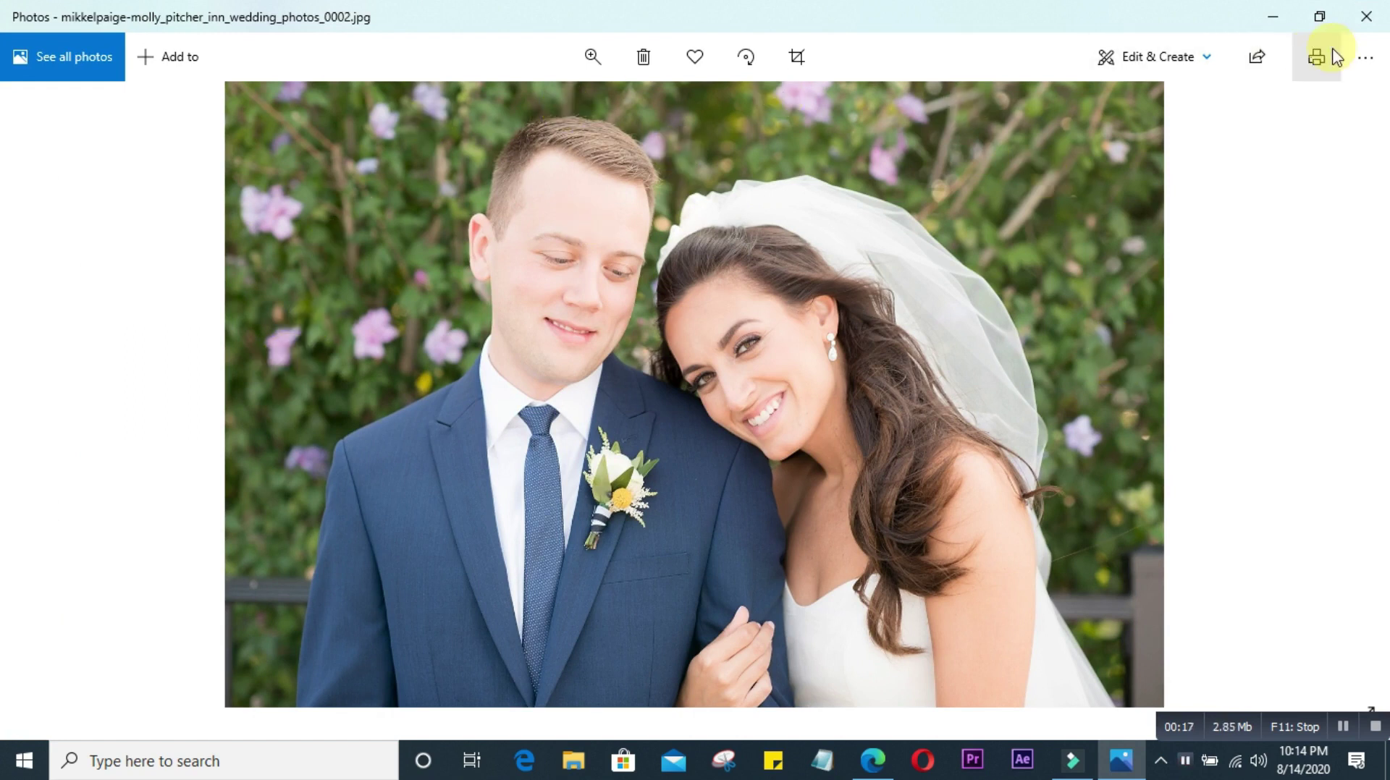
# Step: Open google.com in Edge and start a search for 'remove'
pyautogui.click(1365, 27)
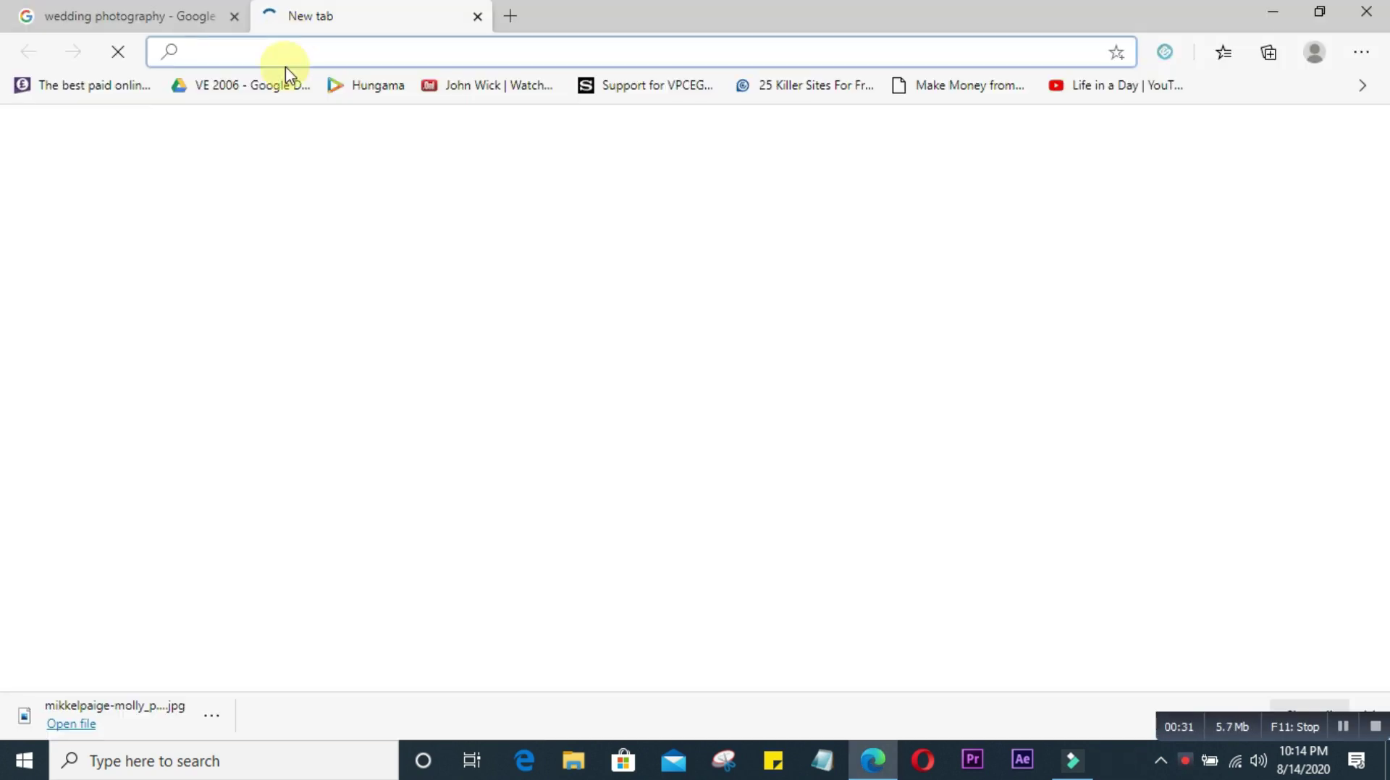
pyautogui.write('g')
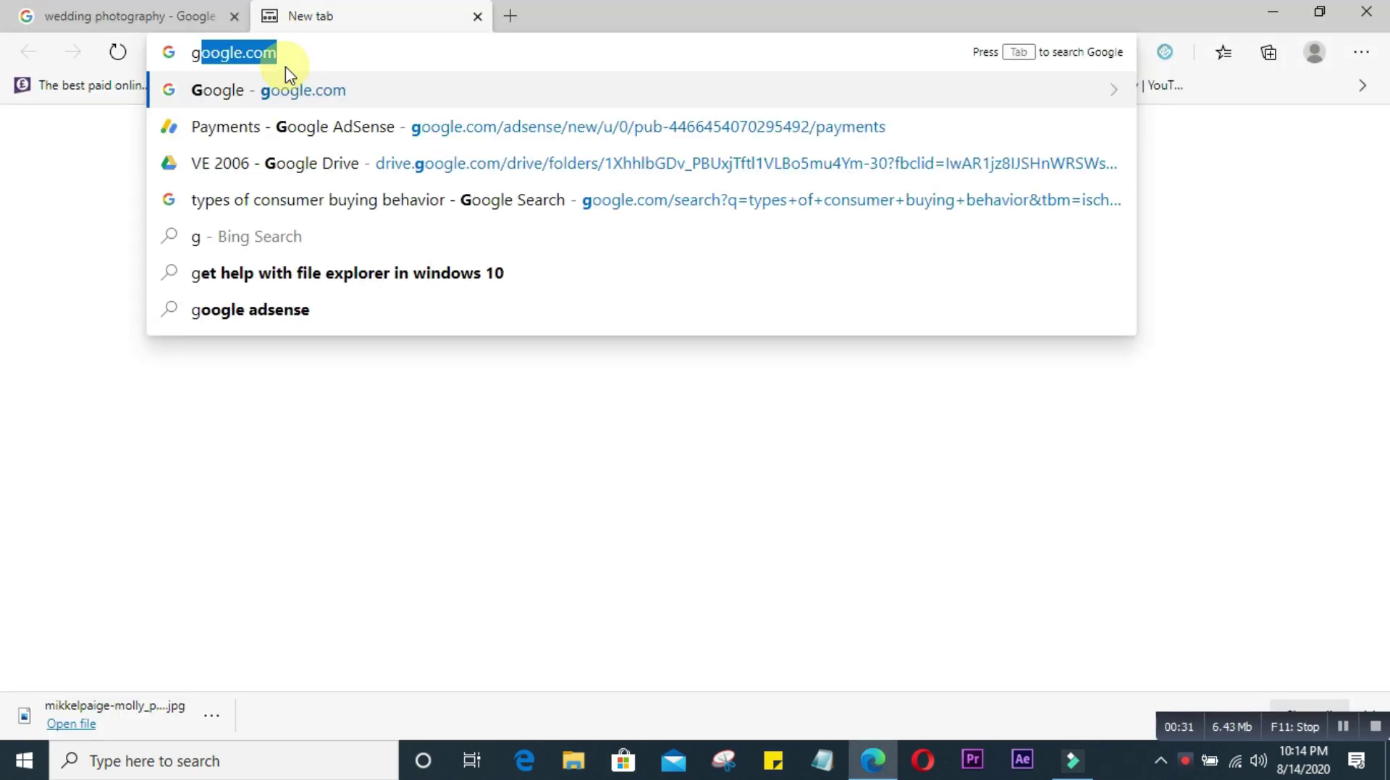
pyautogui.press('Return')
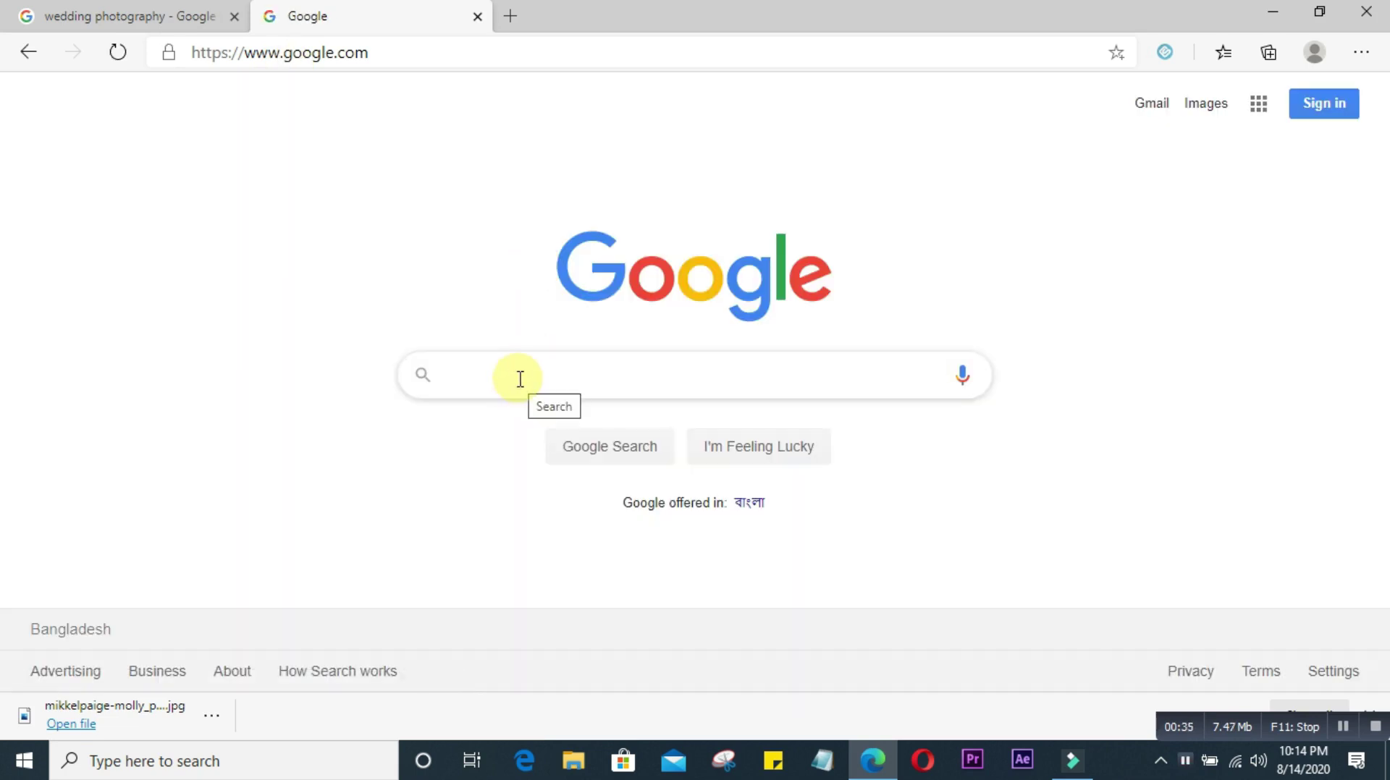
pyautogui.write('re')
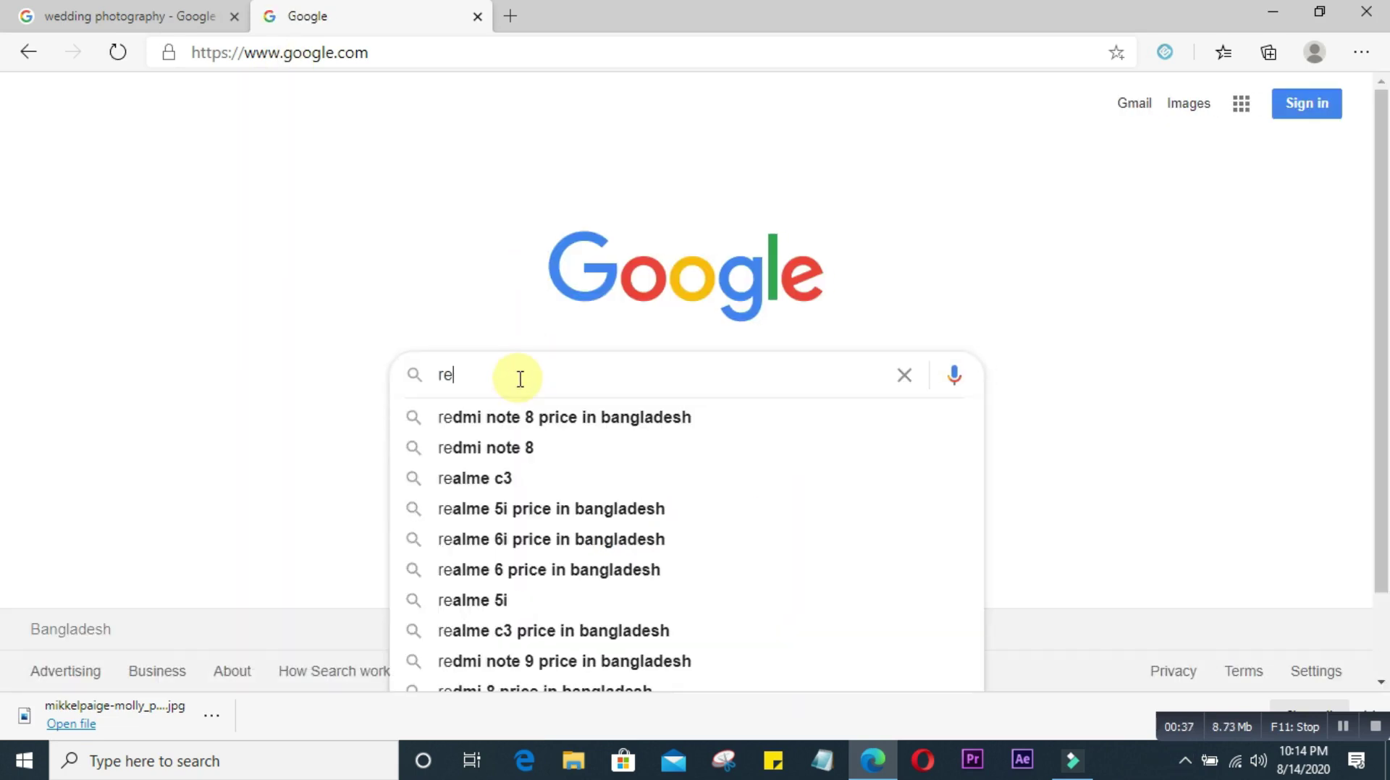
pyautogui.write('move')
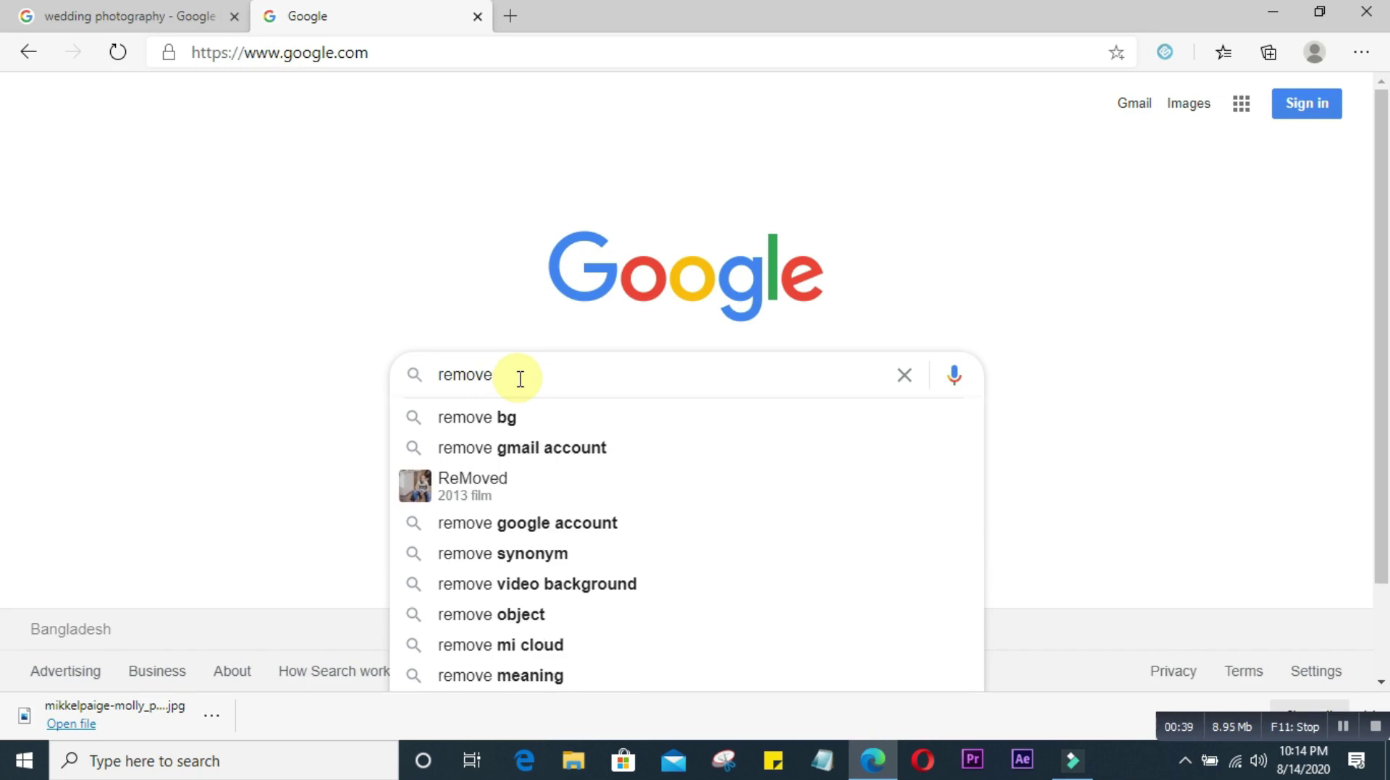
# Step: Search for remove bg, open remove.bg, and reach its Upload Image box
pyautogui.click(504, 419)
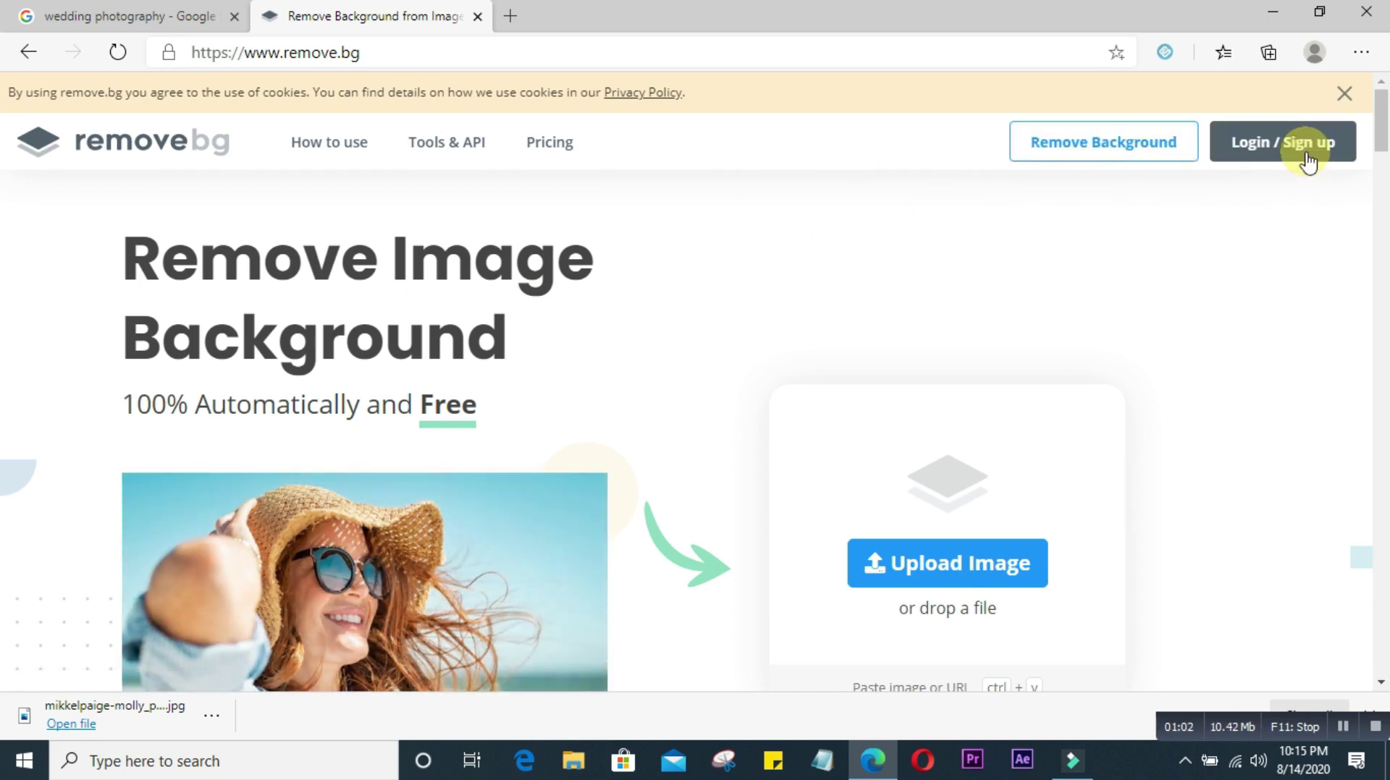
pyautogui.click(1271, 165)
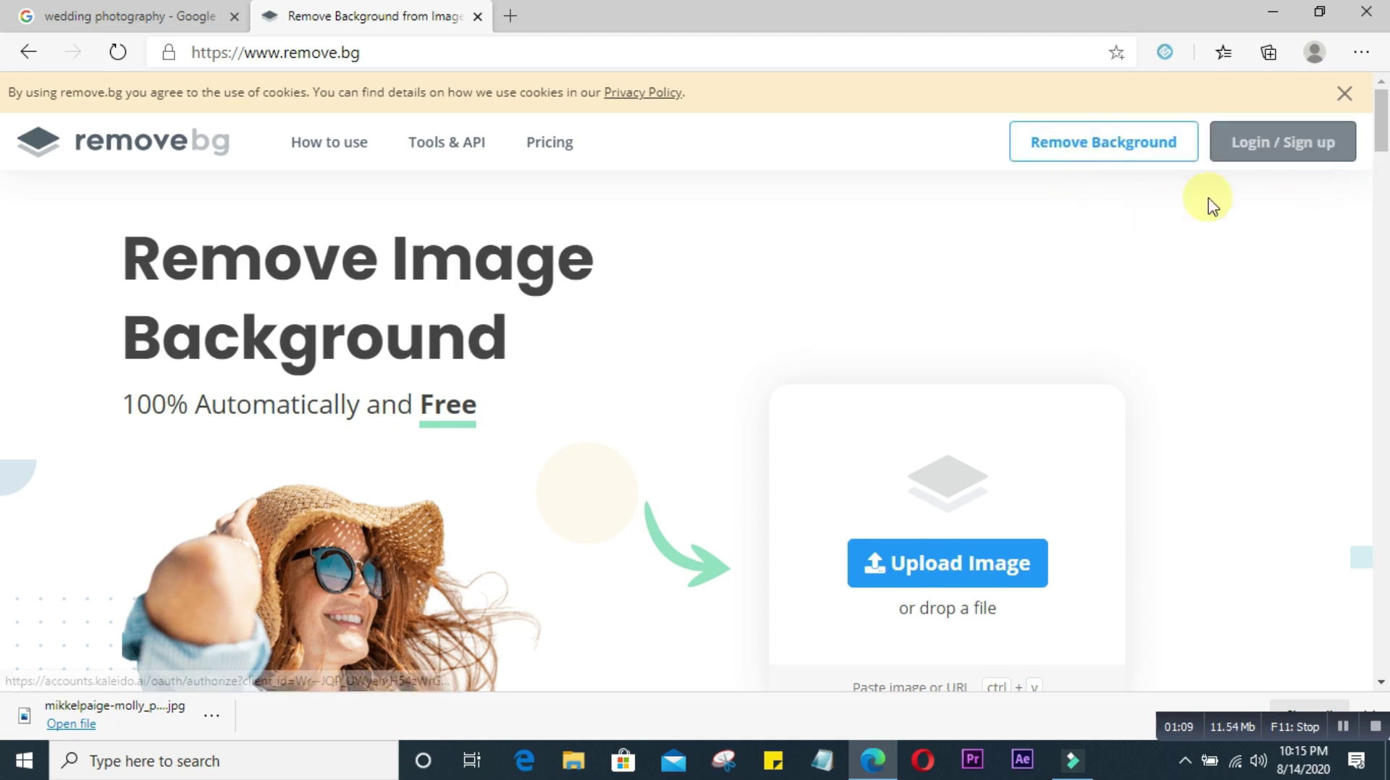
pyautogui.click(1098, 153)
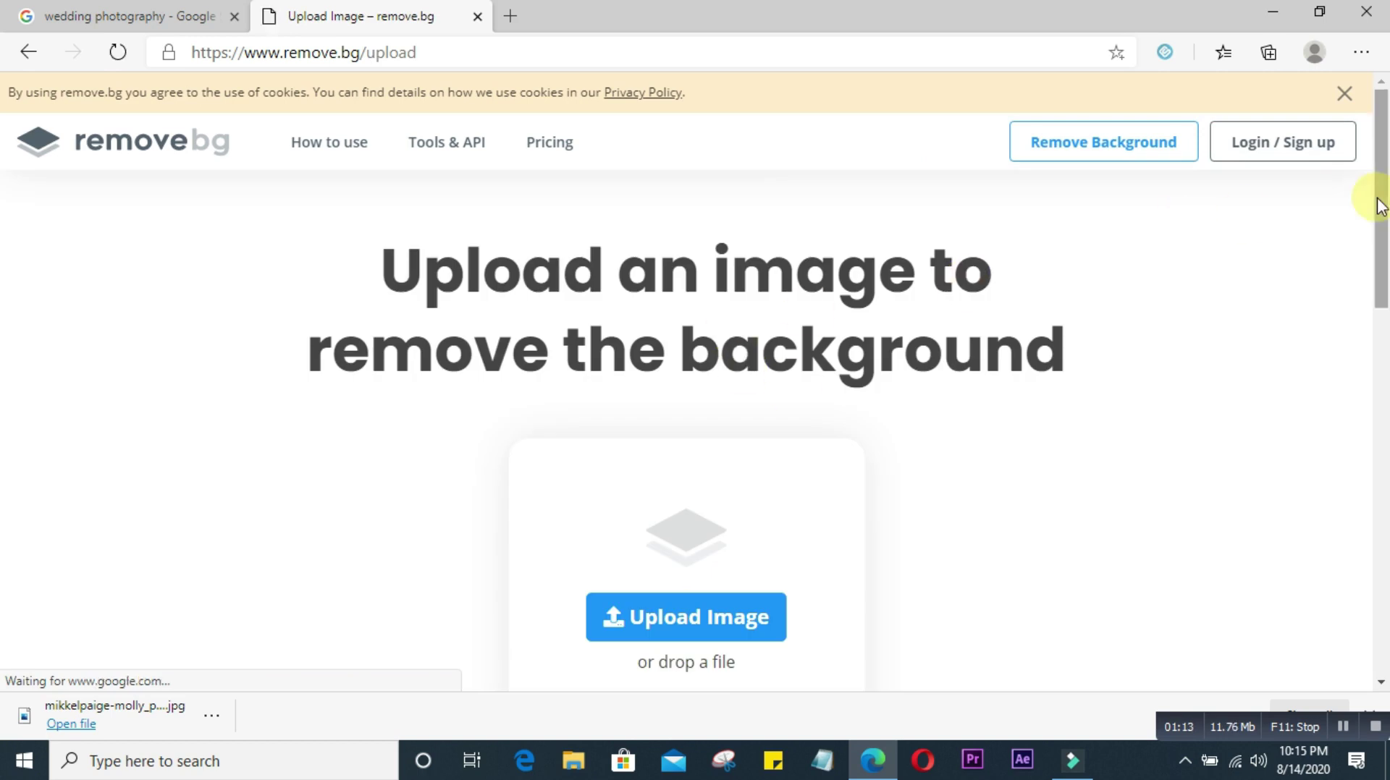
pyautogui.scroll(-2, 1372, 217)
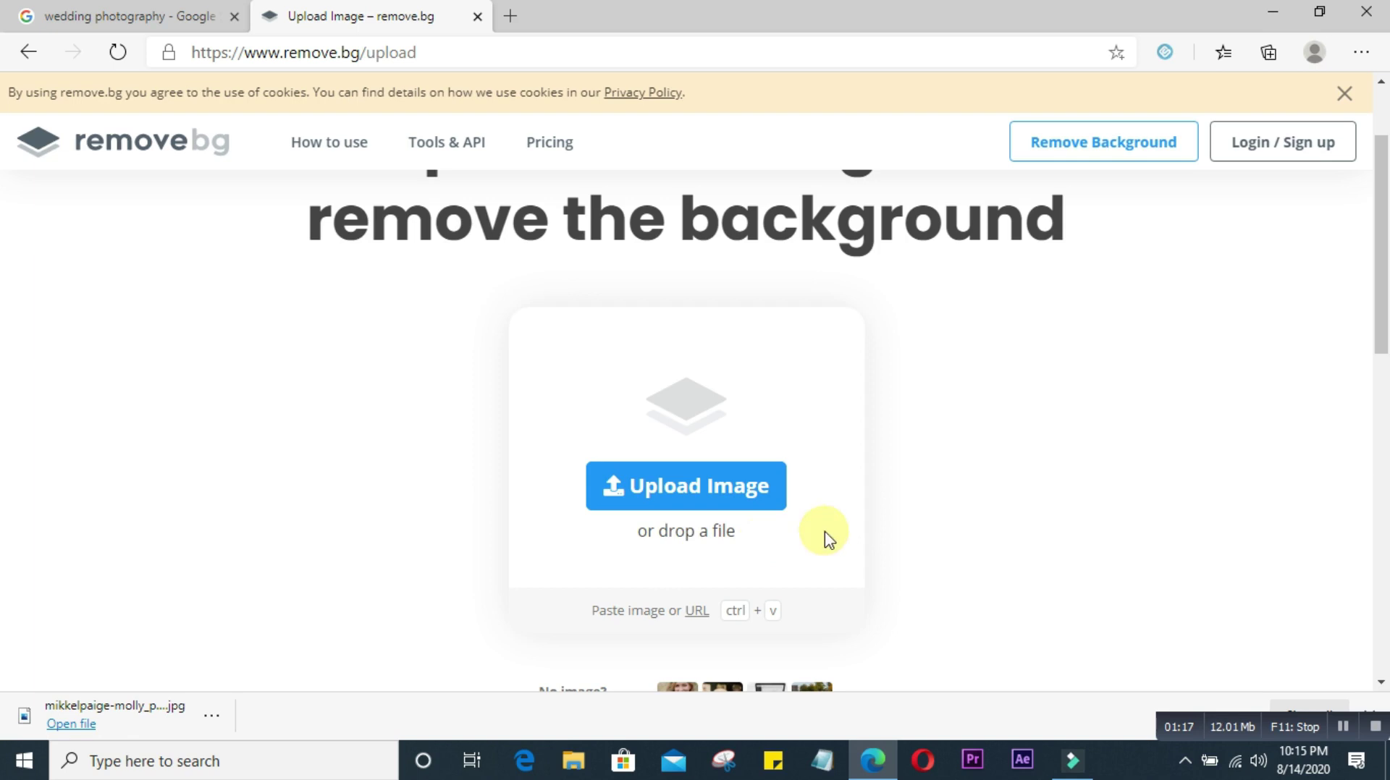
# Step: Upload the mikkelpaige wedding photo from the Desktop to remove.bg
pyautogui.click(788, 479)
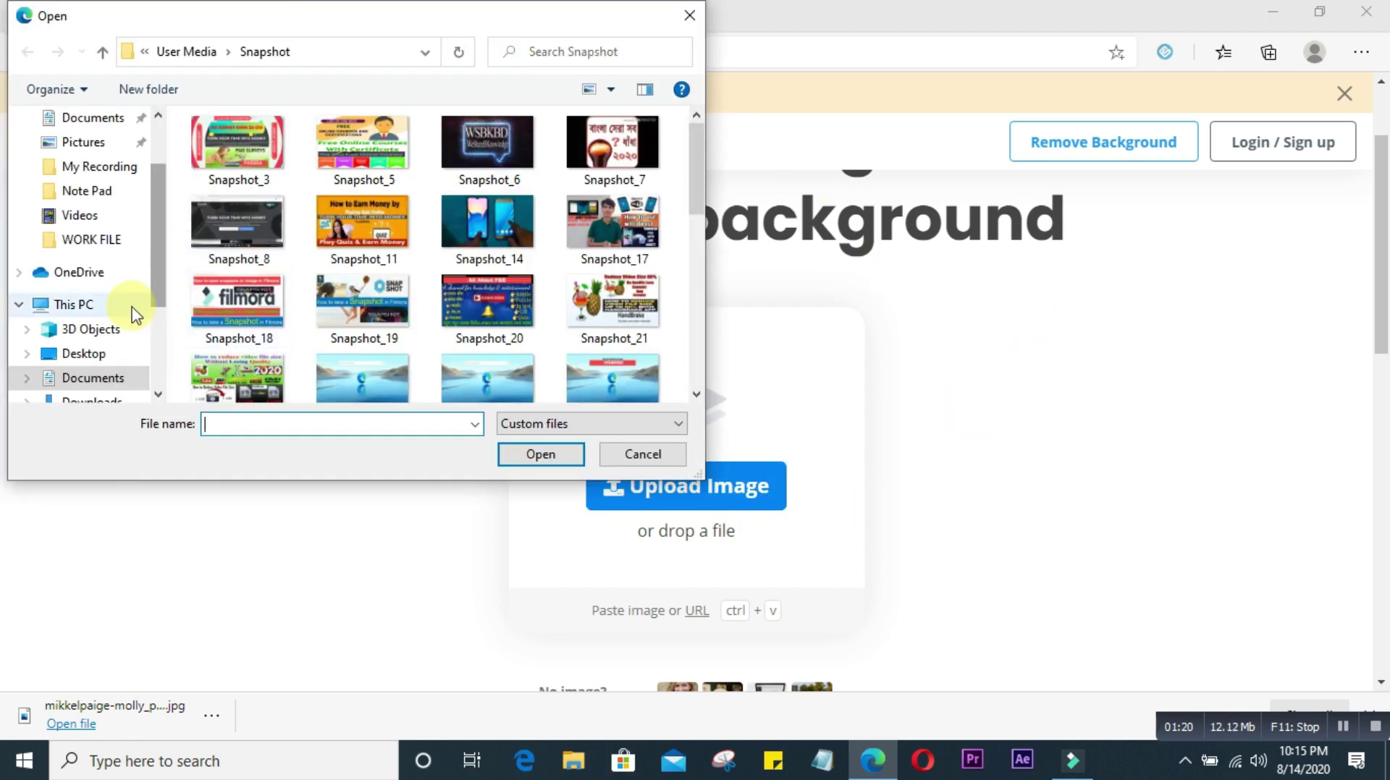
pyautogui.moveTo(695, 188); pyautogui.dragTo(696, 311)
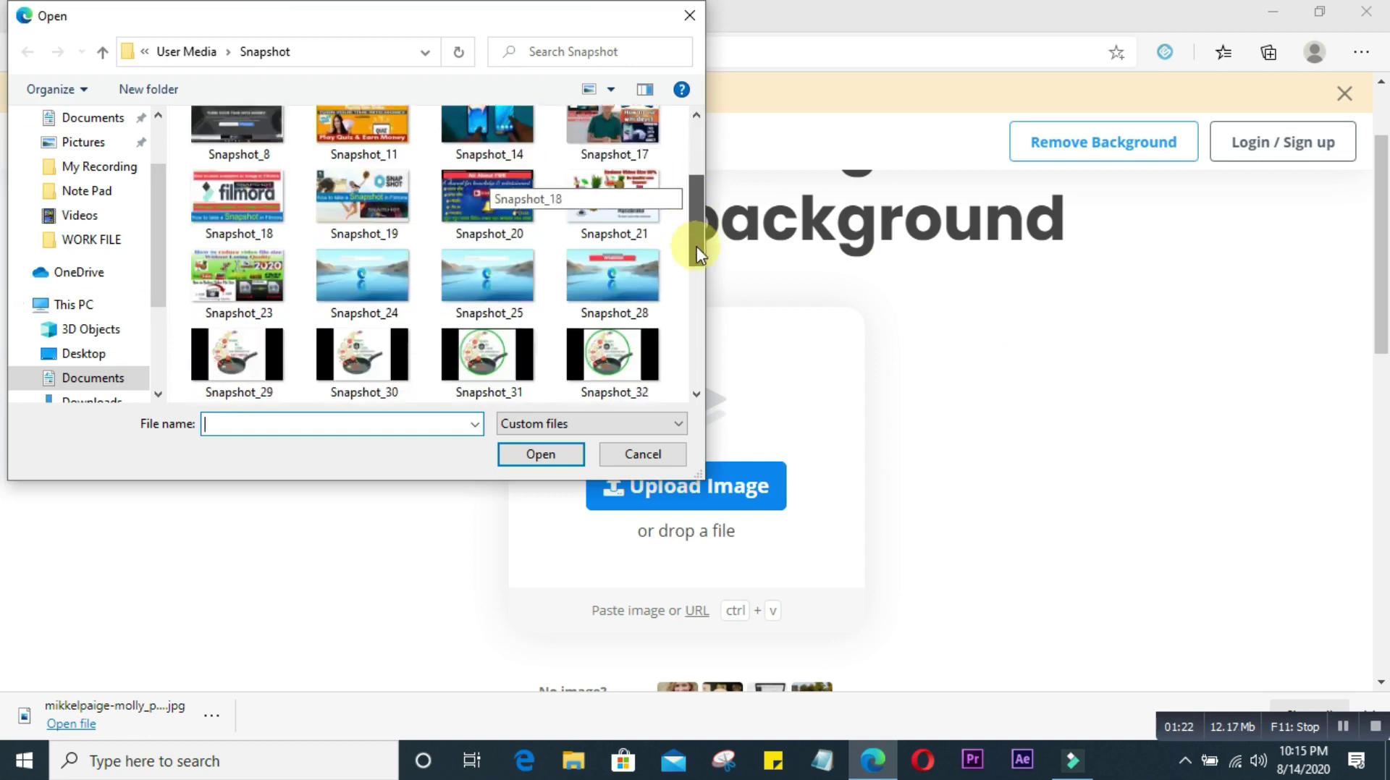
pyautogui.click(85, 354)
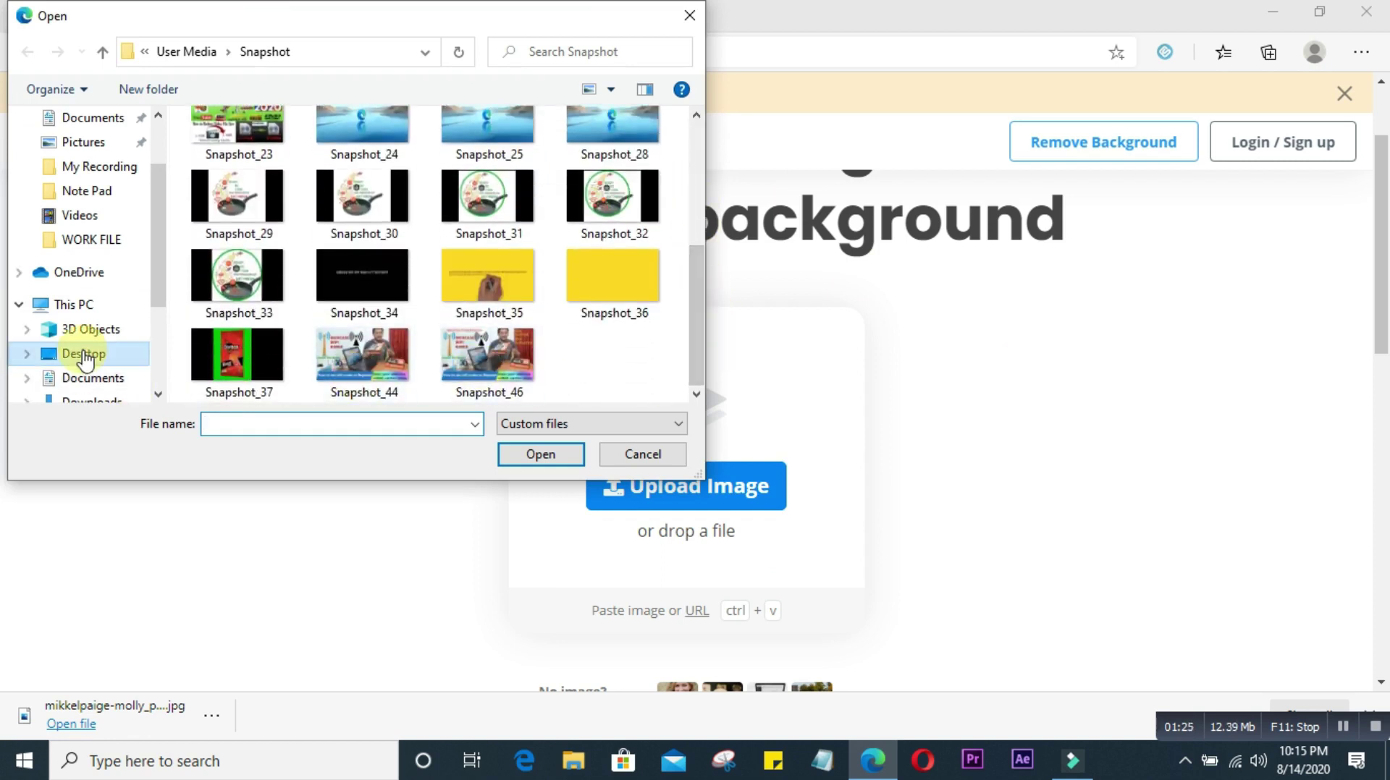
pyautogui.moveTo(695, 178); pyautogui.dragTo(684, 330)
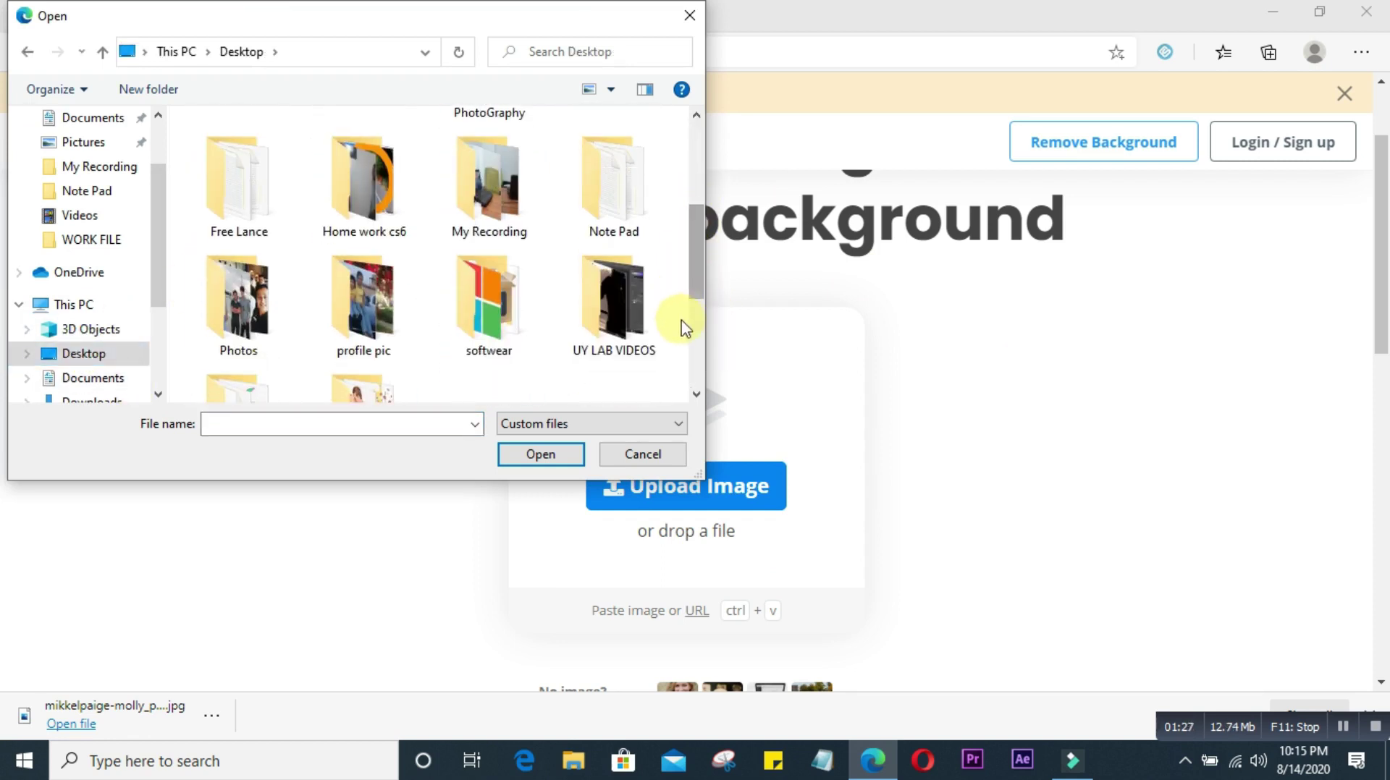
pyautogui.moveTo(692, 275); pyautogui.dragTo(694, 355)
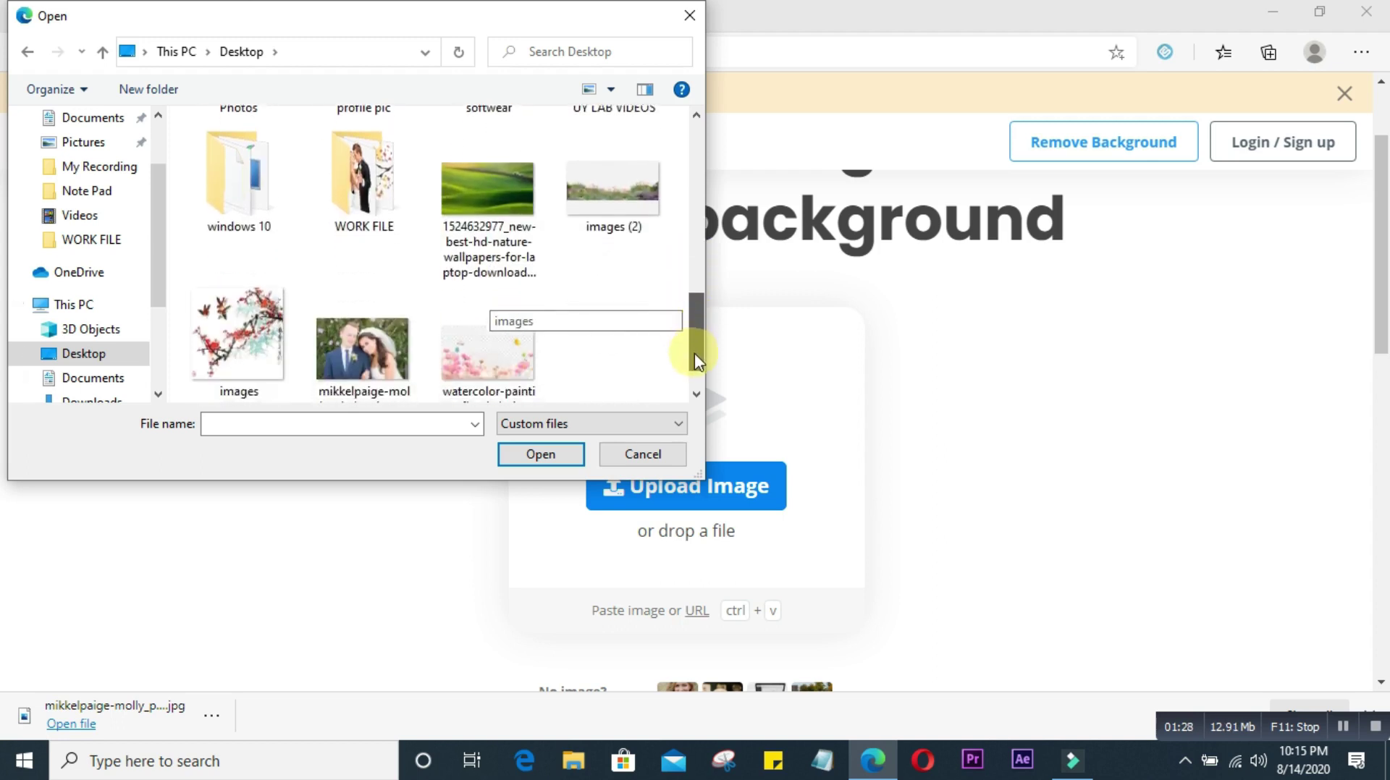
pyautogui.doubleClick(364, 344)
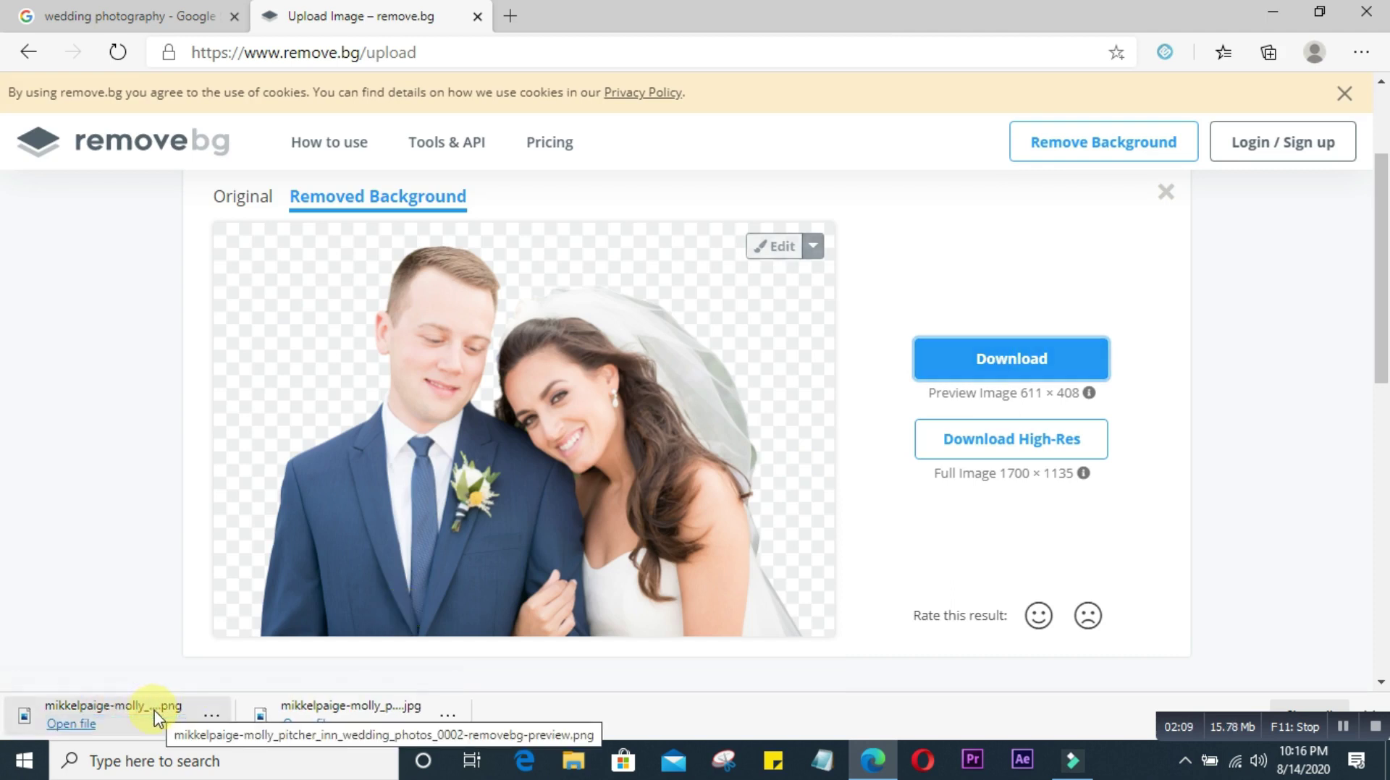
# Step: View the downloaded removebg-preview PNG cut-out in Photos, then close it
pyautogui.click(211, 718)
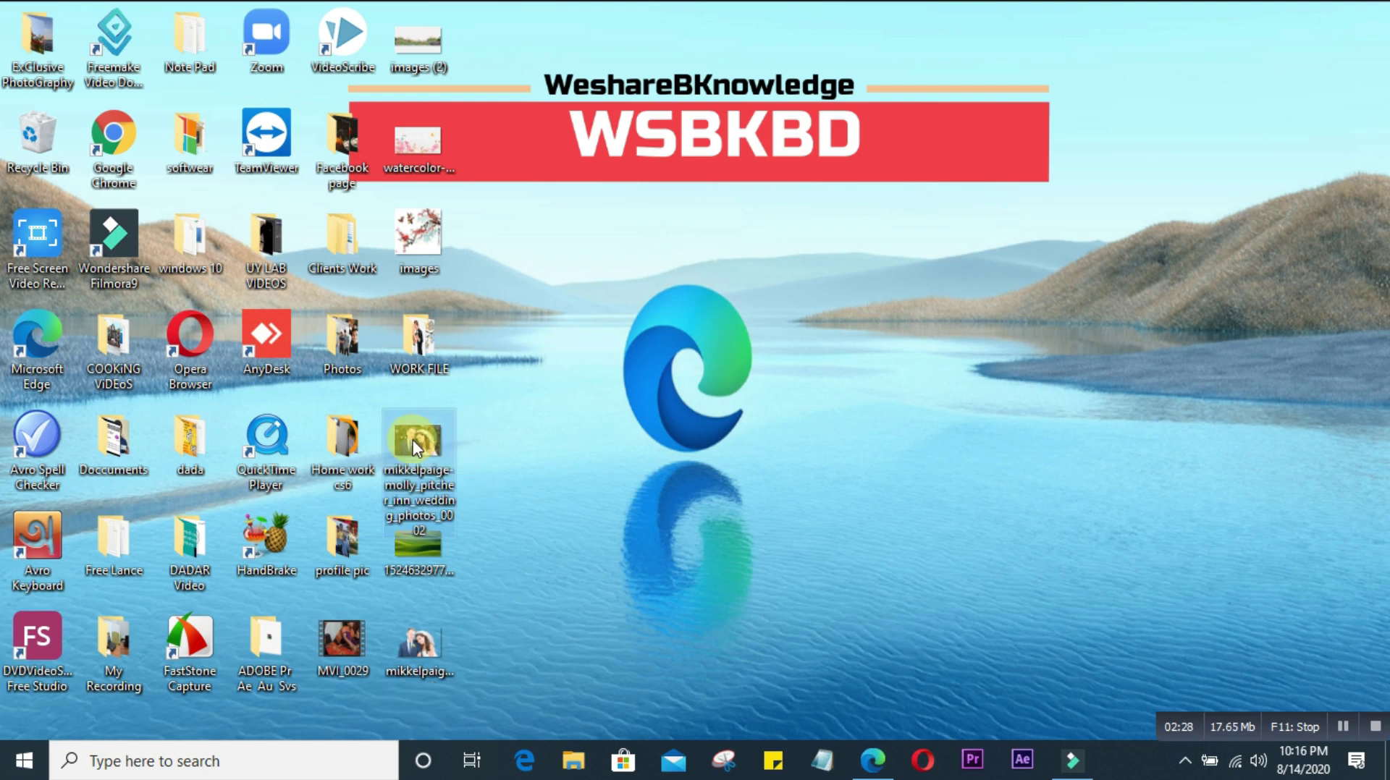
pyautogui.click(436, 667)
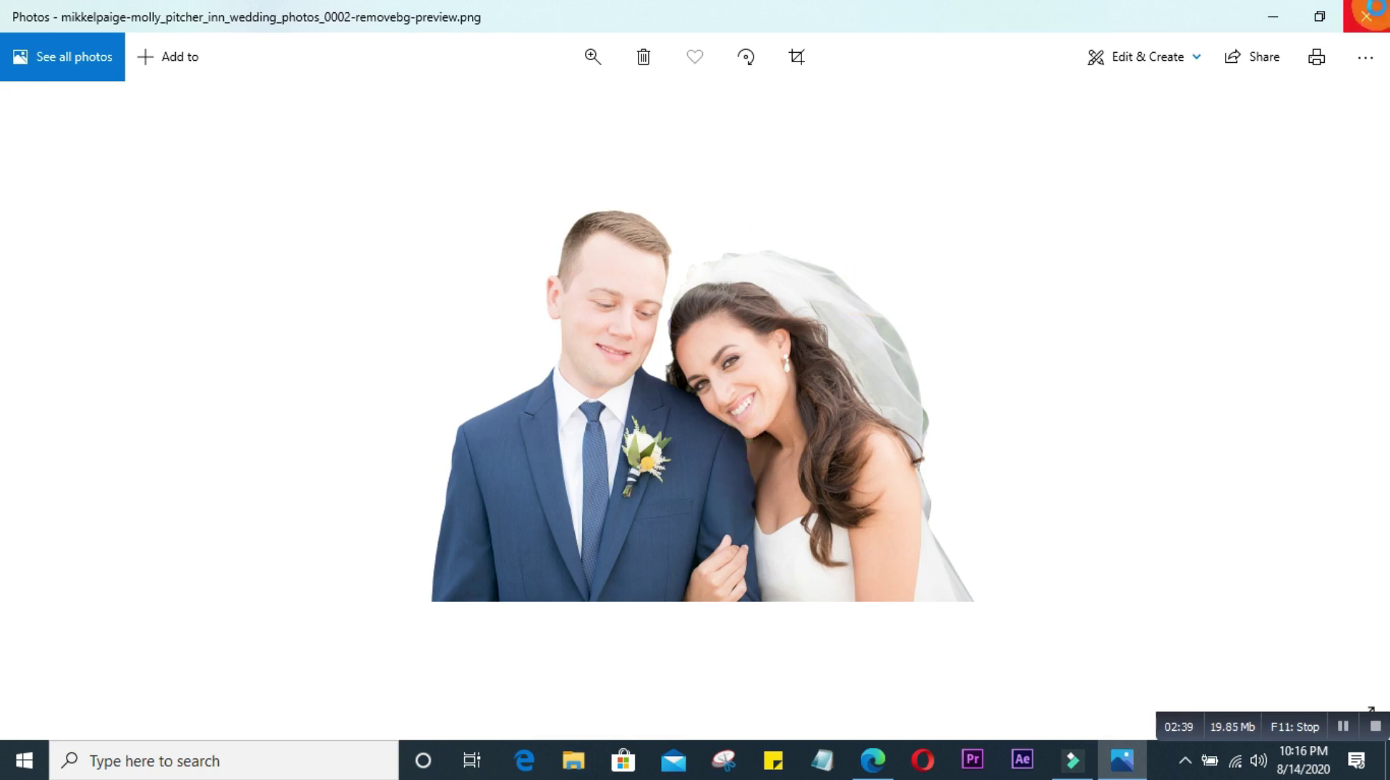
pyautogui.click(1366, 14)
# Step: Import the removebg PNG, place it on track 2 over the hills, and preview full screen
pyautogui.click(1072, 760)
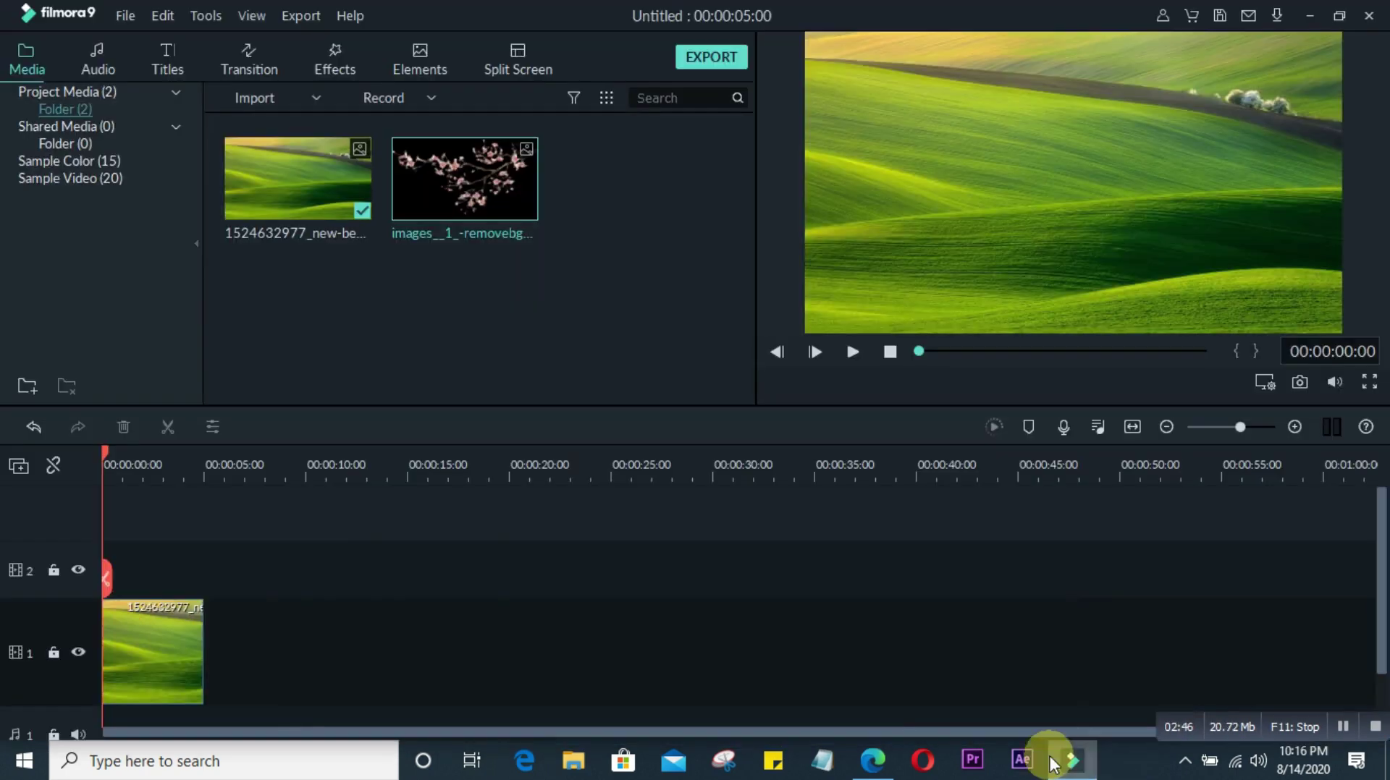
pyautogui.hotkey('ctrl', 'i')
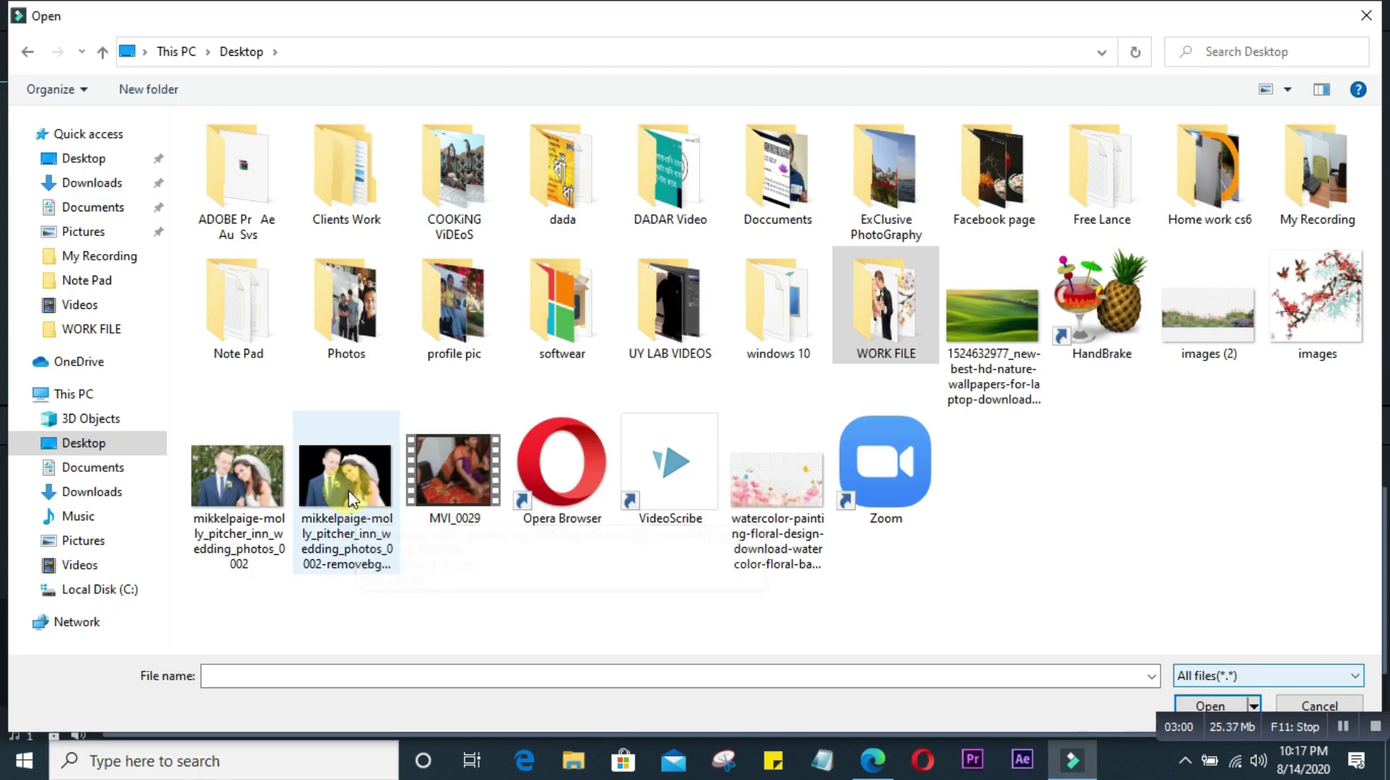
pyautogui.doubleClick(349, 481)
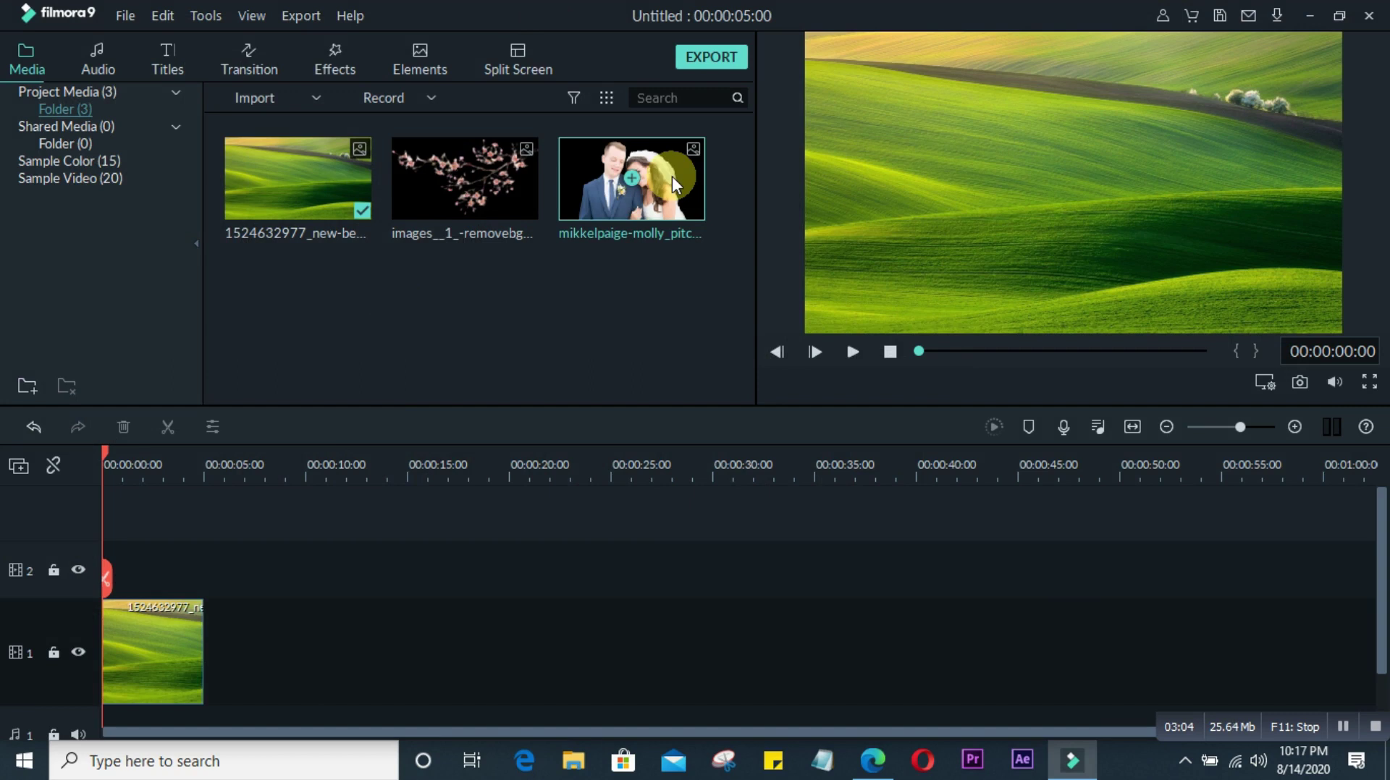
pyautogui.click(672, 176)
pyautogui.click(425, 487)
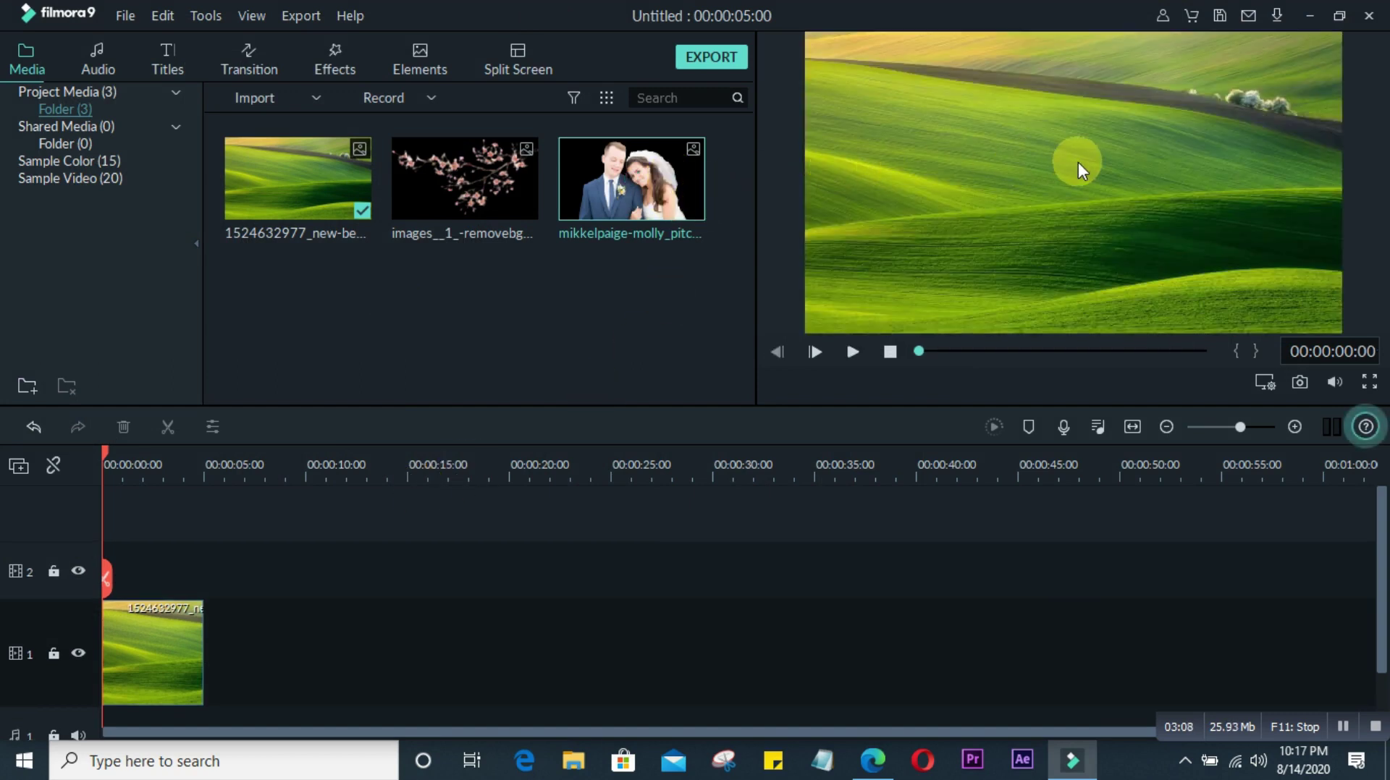
pyautogui.moveTo(682, 199); pyautogui.dragTo(80, 561)
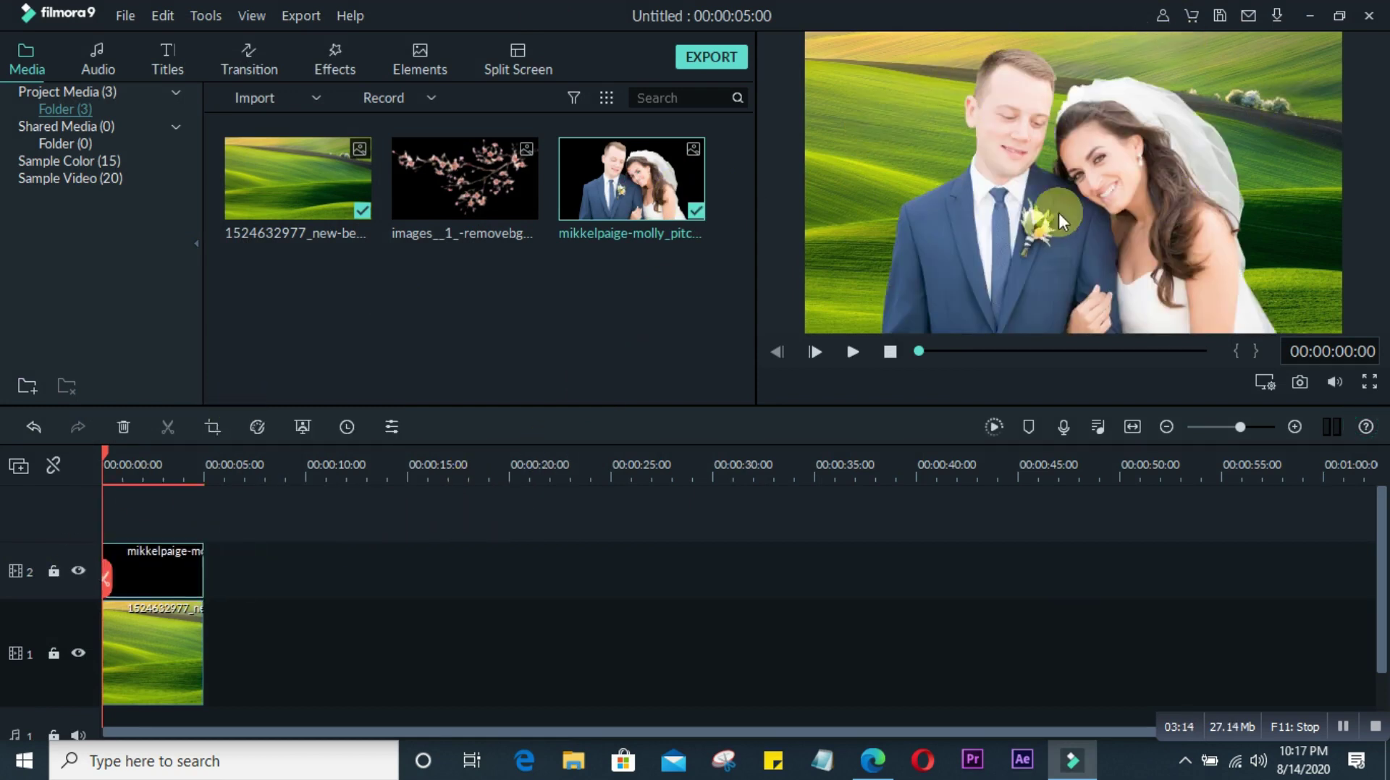
pyautogui.click(1369, 385)
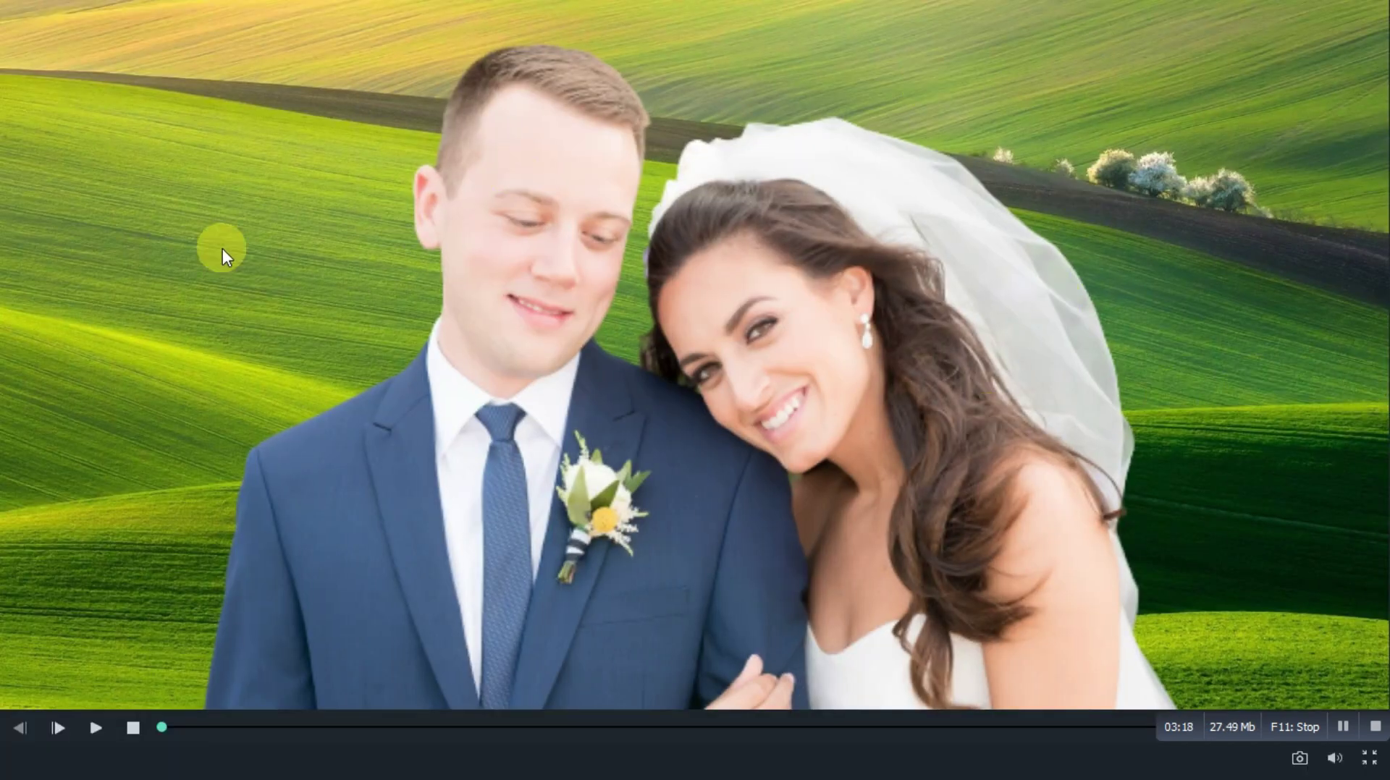